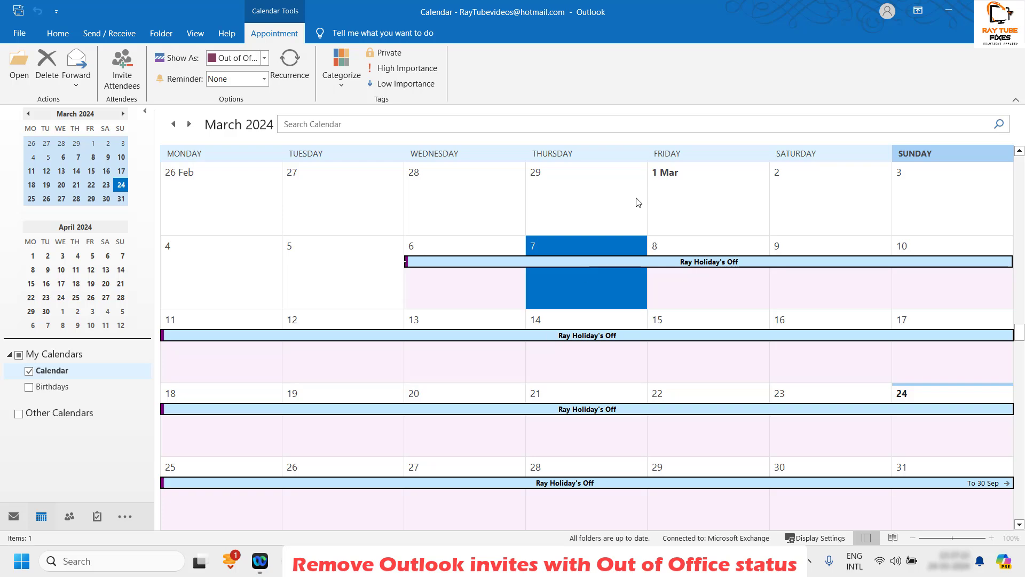
pyautogui.doubleClick(512, 262)
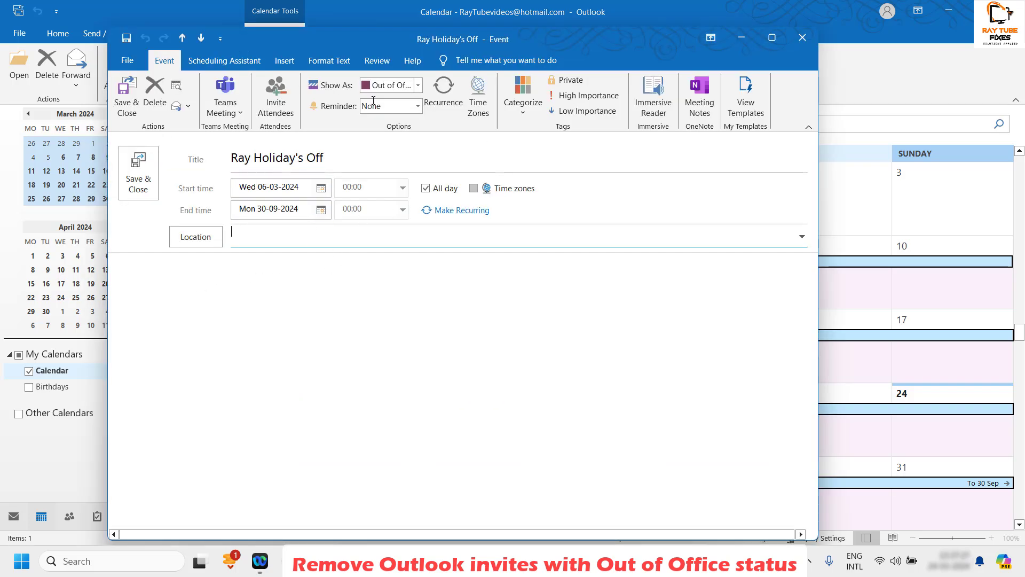
pyautogui.click(418, 86)
pyautogui.press('Up')
pyautogui.press('Up')
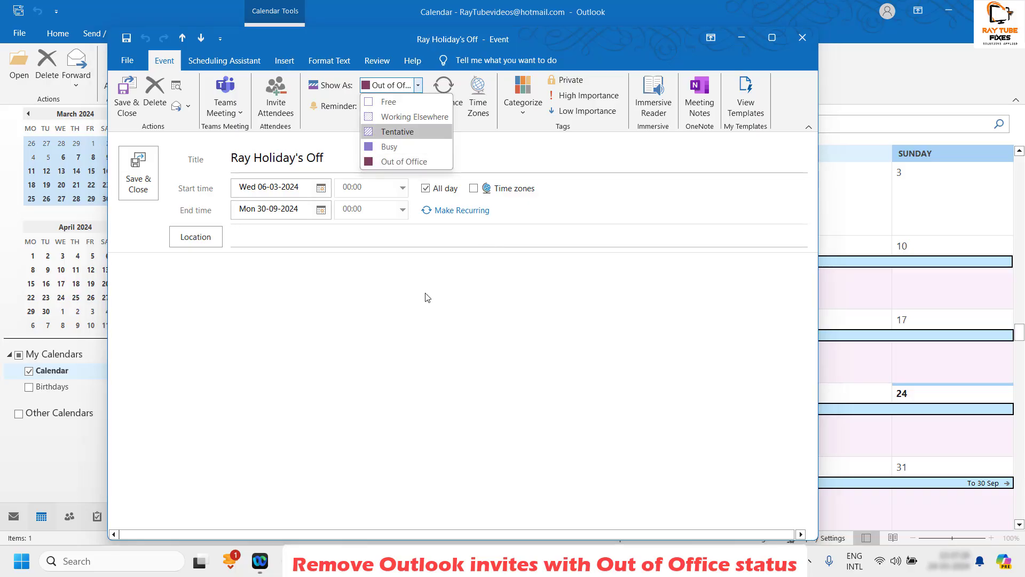
pyautogui.click(424, 230)
pyautogui.press('Escape')
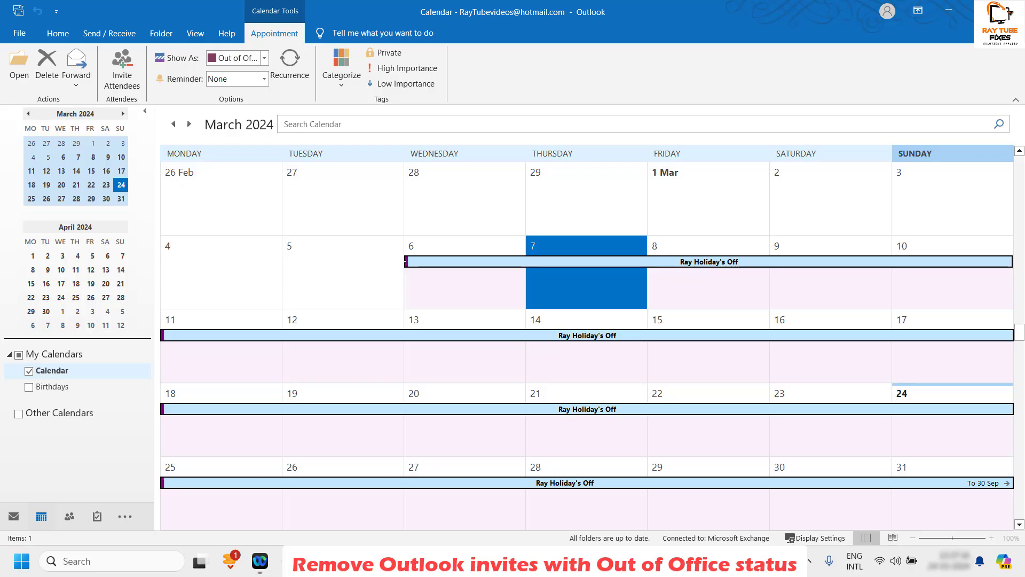
# Search the Outlook calendar for 'Out of', confirm nothing matches, then minimize Outlook
pyautogui.click(363, 125)
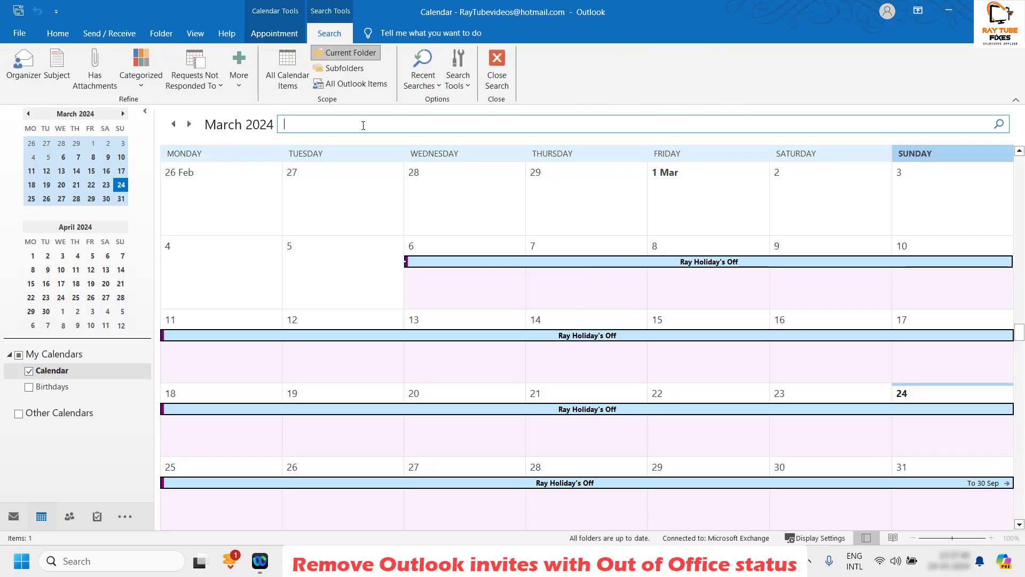
pyautogui.write('Ou')
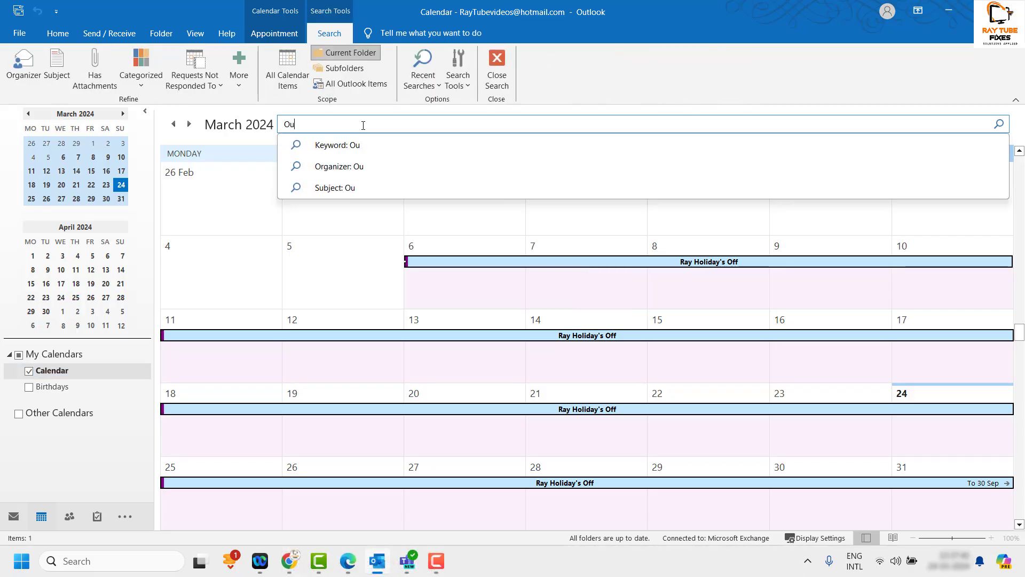
pyautogui.write('t of')
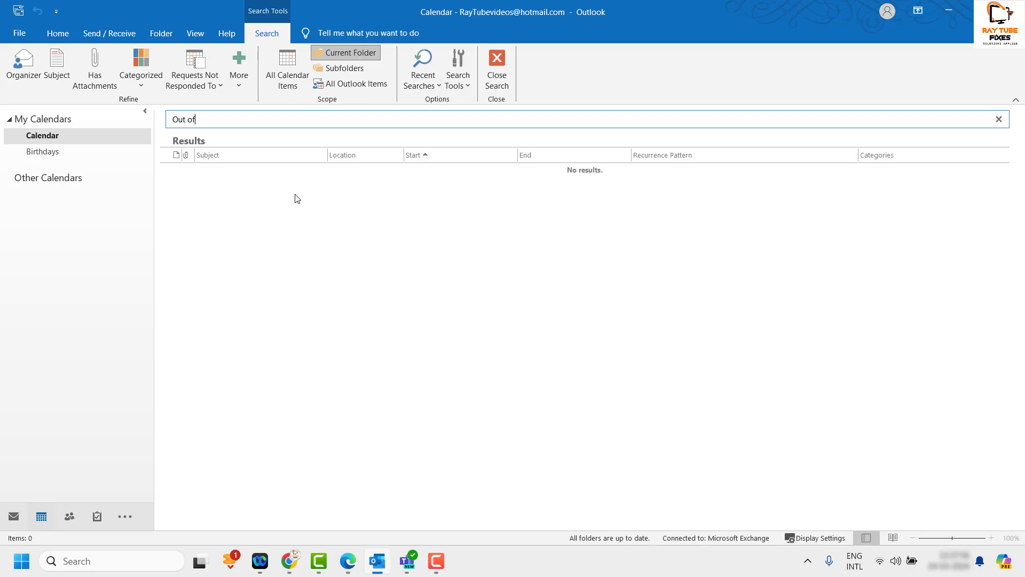
pyautogui.press('Escape')
pyautogui.click(497, 81)
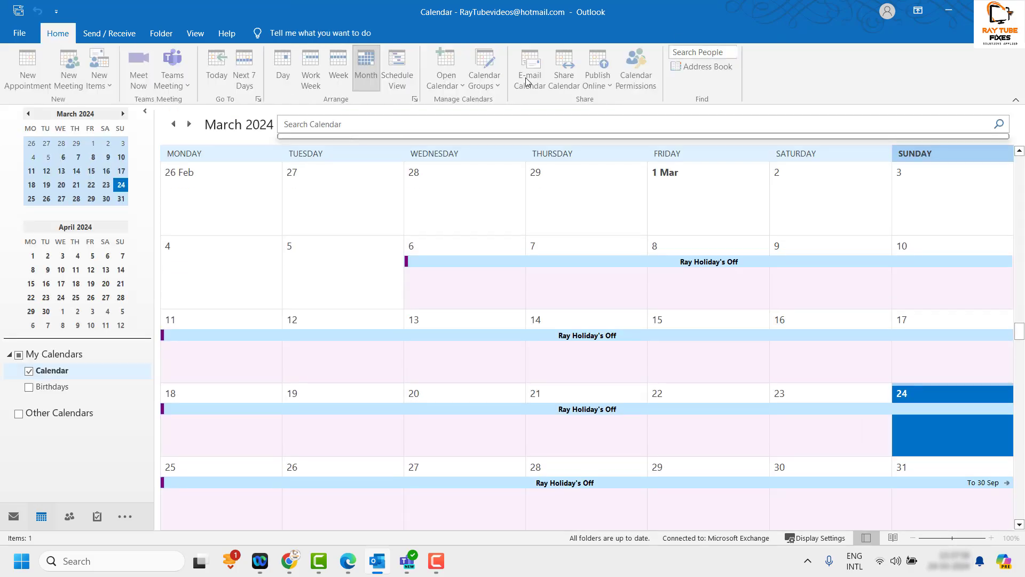
pyautogui.click(948, 12)
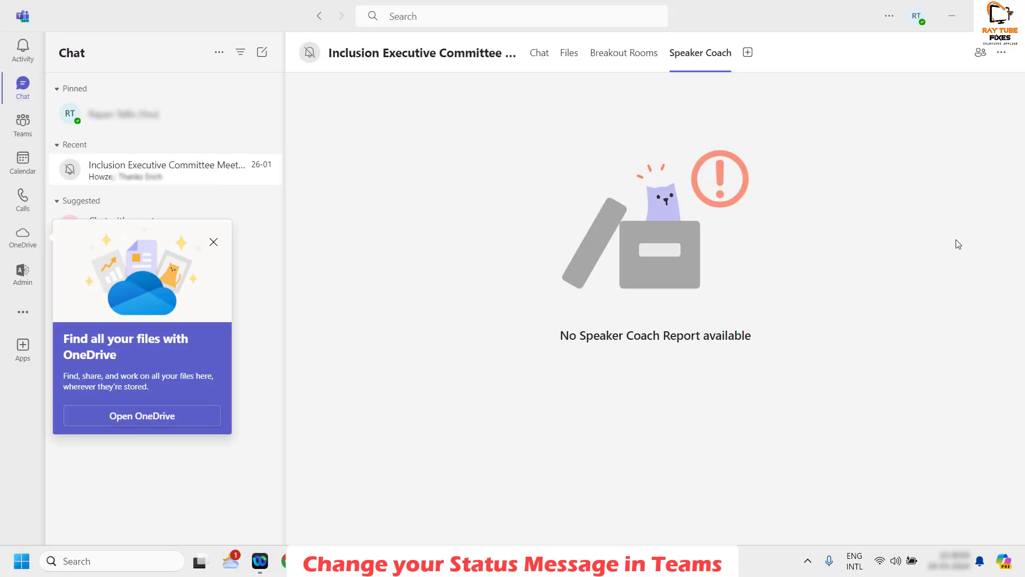
# Reset the Teams presence status from the RT profile menu's Available list, then minimize Teams
pyautogui.click(917, 16)
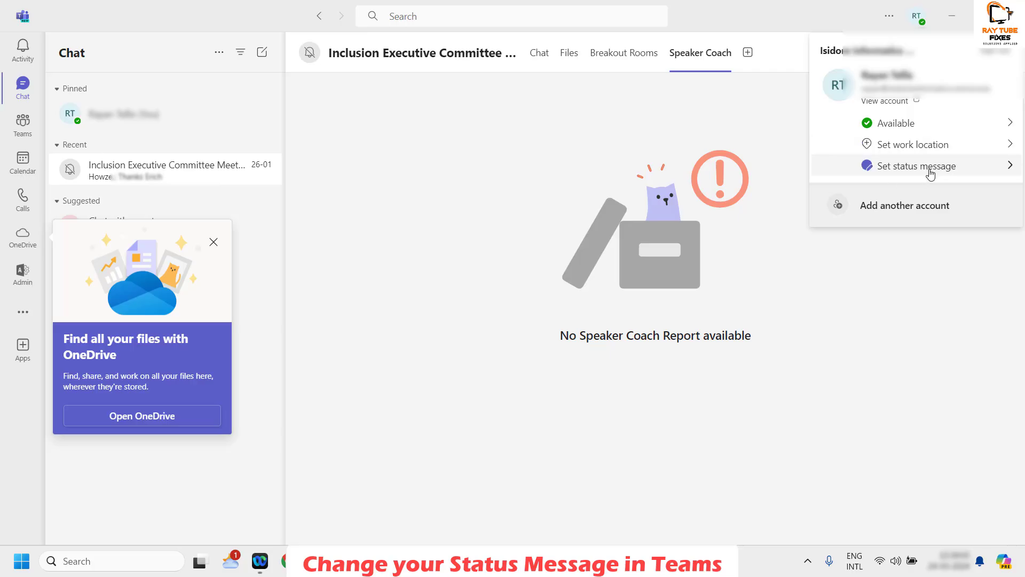
pyautogui.click(938, 130)
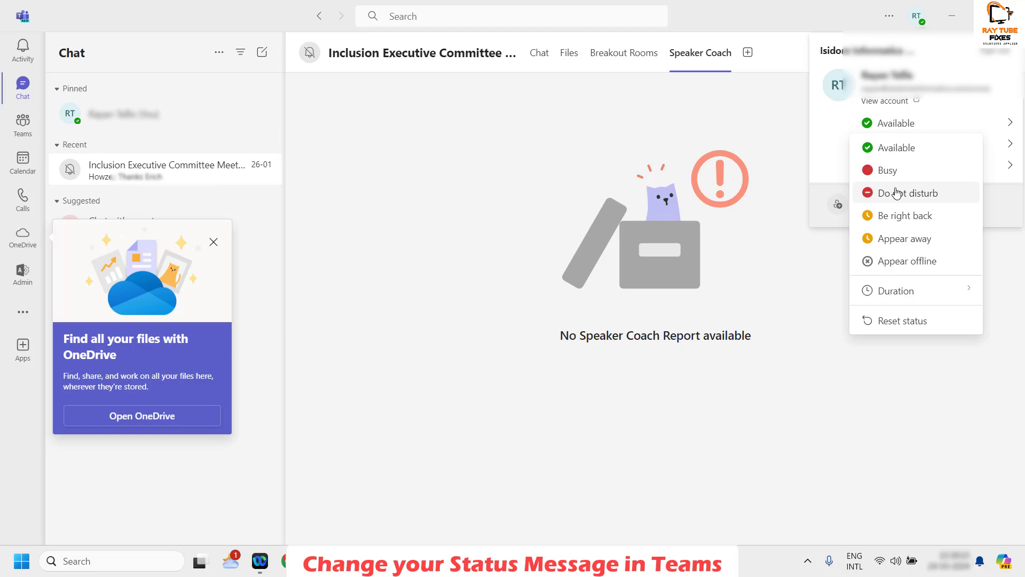
pyautogui.click(903, 327)
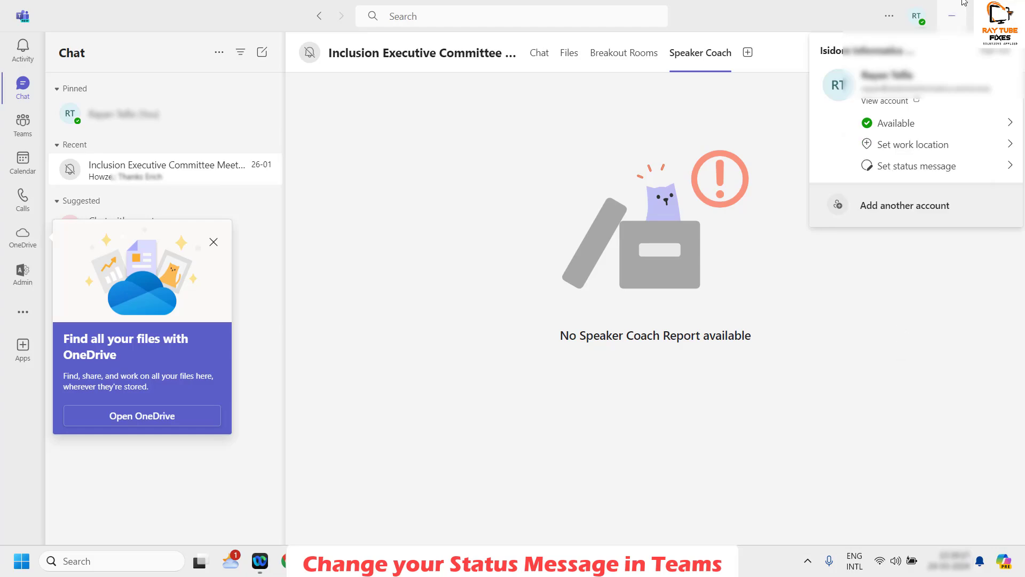
pyautogui.click(956, 26)
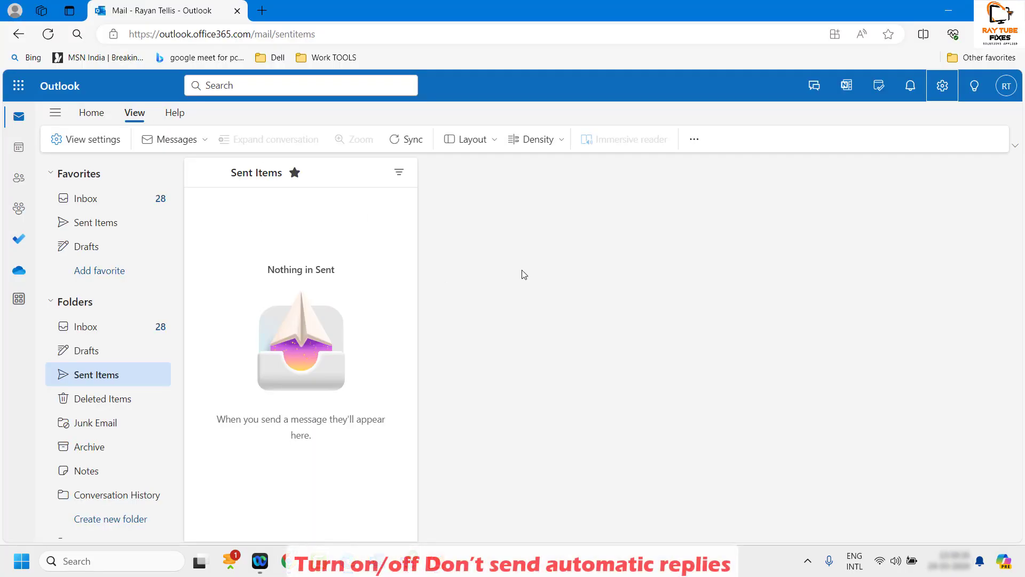
# Toggle Outlook web automatic replies on and back off, then close Settings and minimize Edge
pyautogui.click(942, 87)
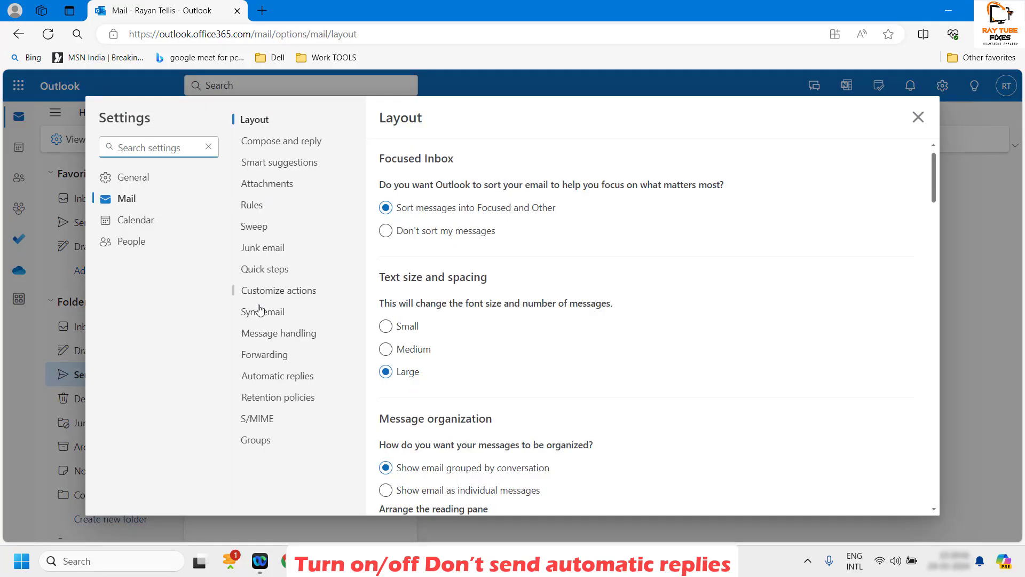
pyautogui.click(269, 379)
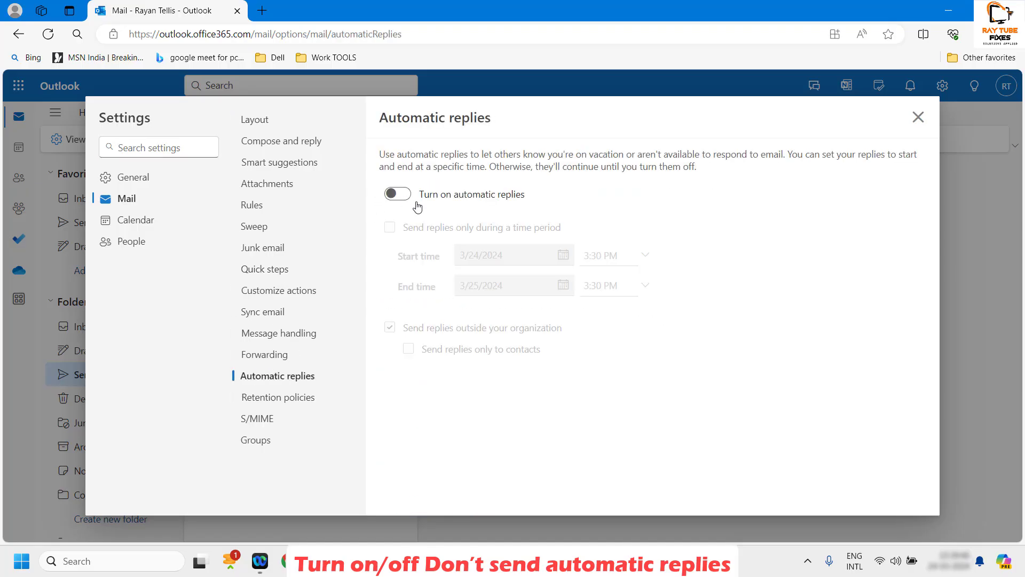
pyautogui.click(401, 195)
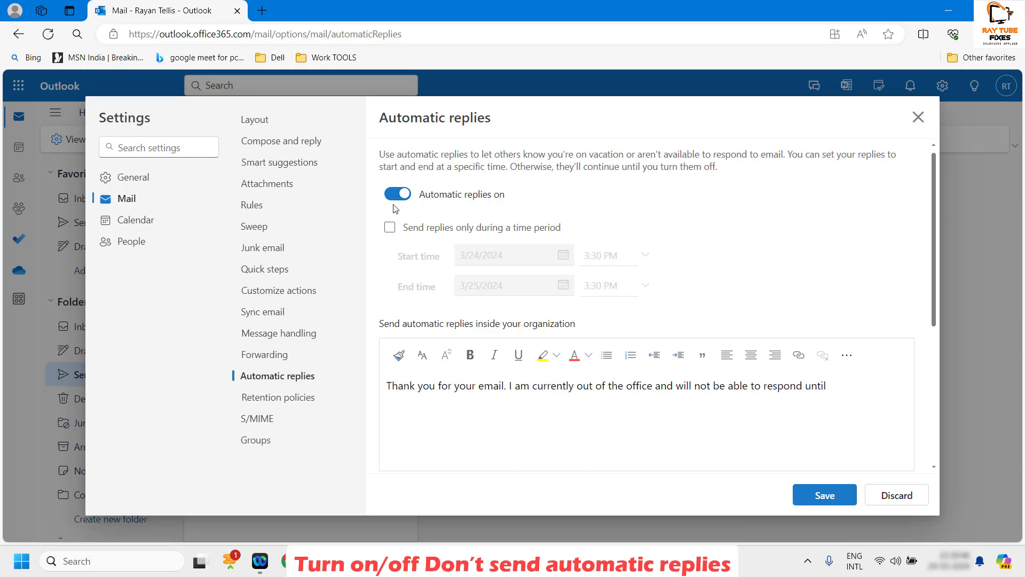
pyautogui.click(396, 195)
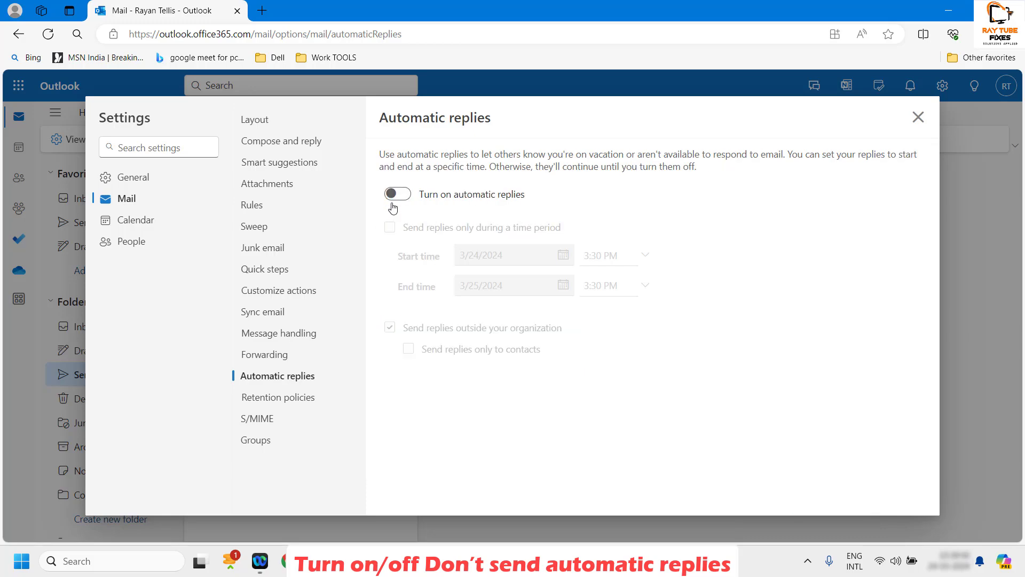
pyautogui.click(917, 117)
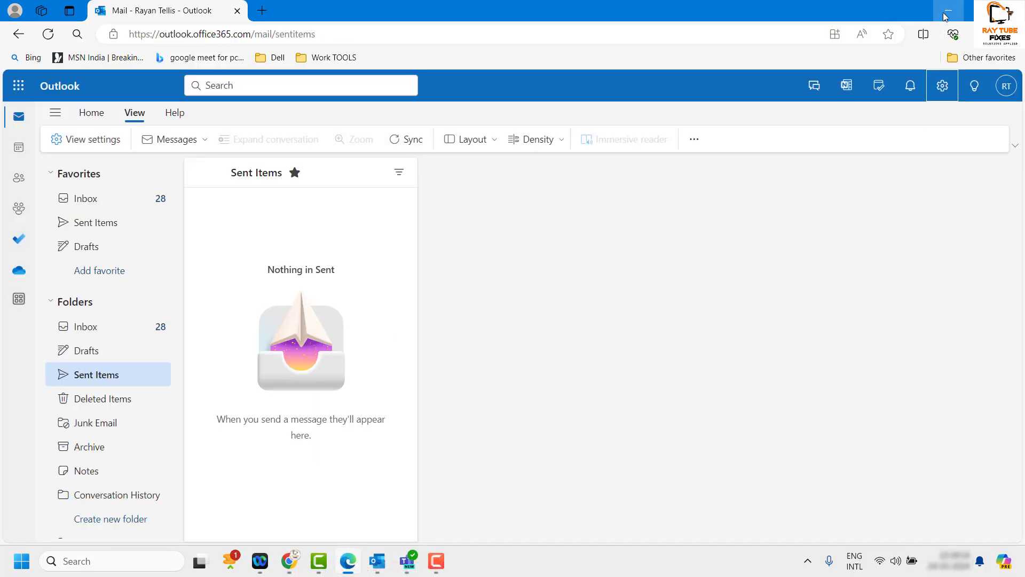
pyautogui.click(947, 11)
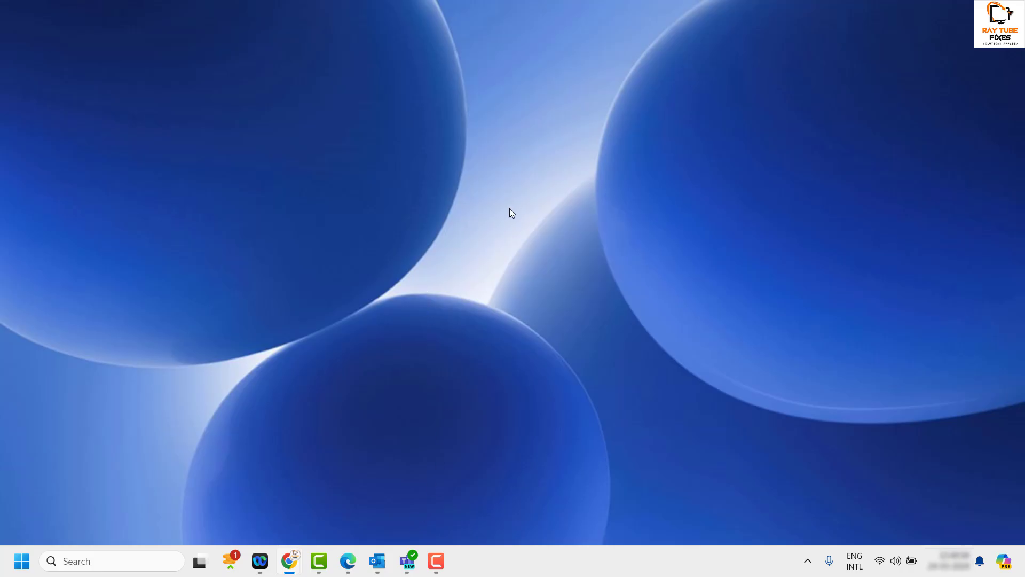
# Restore Teams and reset its presence status to the default from the profile menu
pyautogui.click(407, 561)
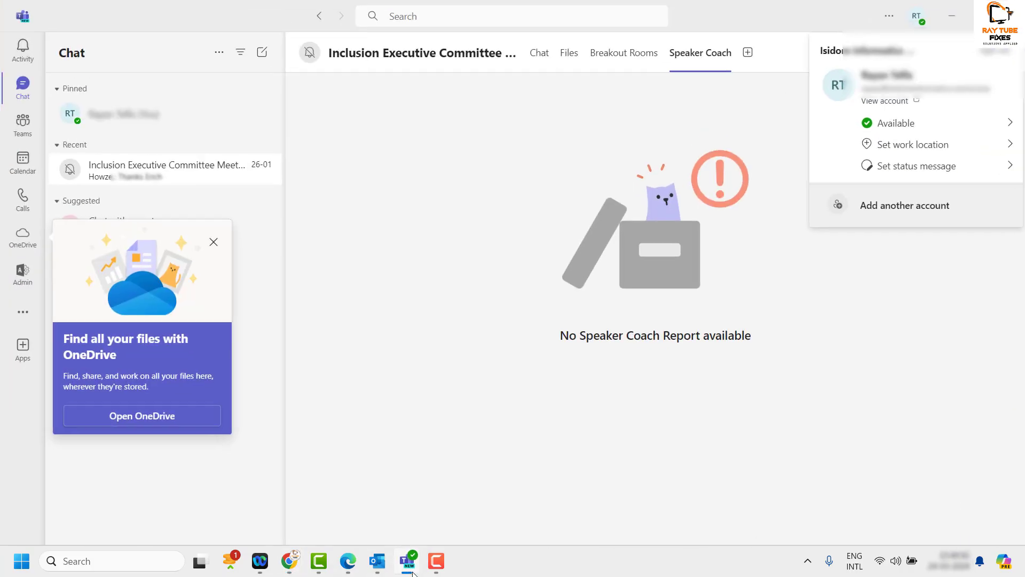
pyautogui.click(669, 97)
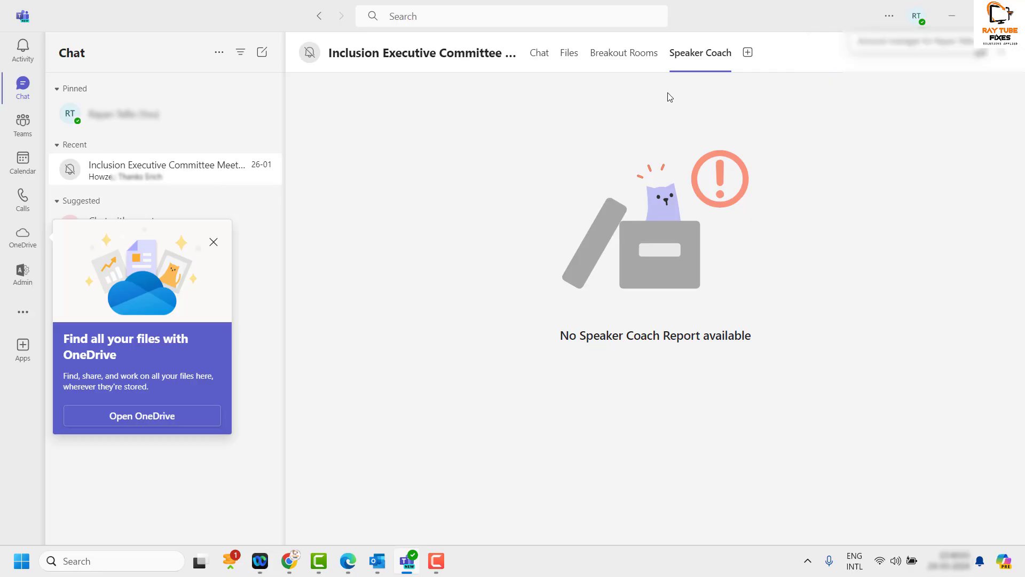
pyautogui.click(916, 16)
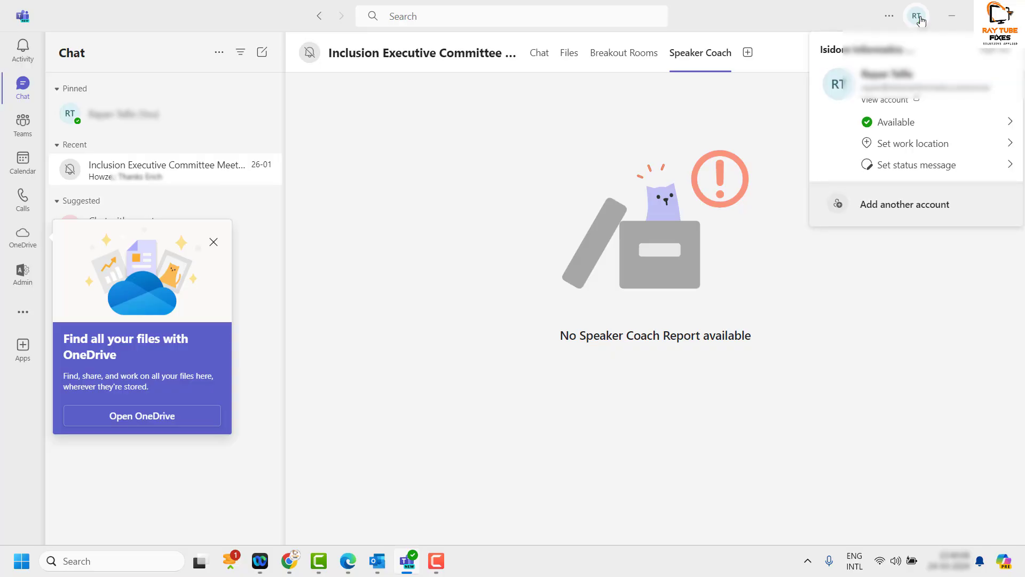
pyautogui.click(848, 125)
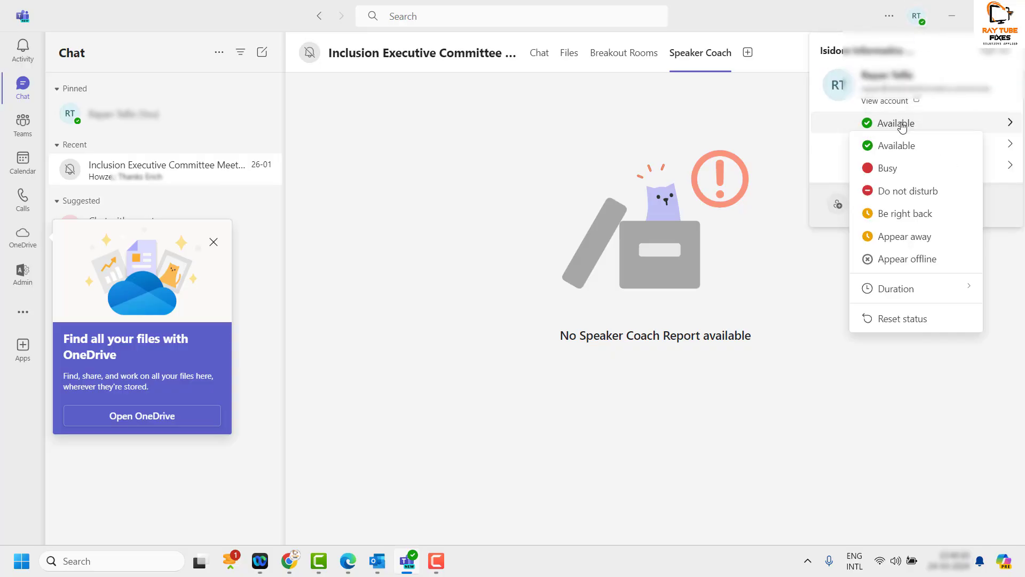
pyautogui.click(866, 322)
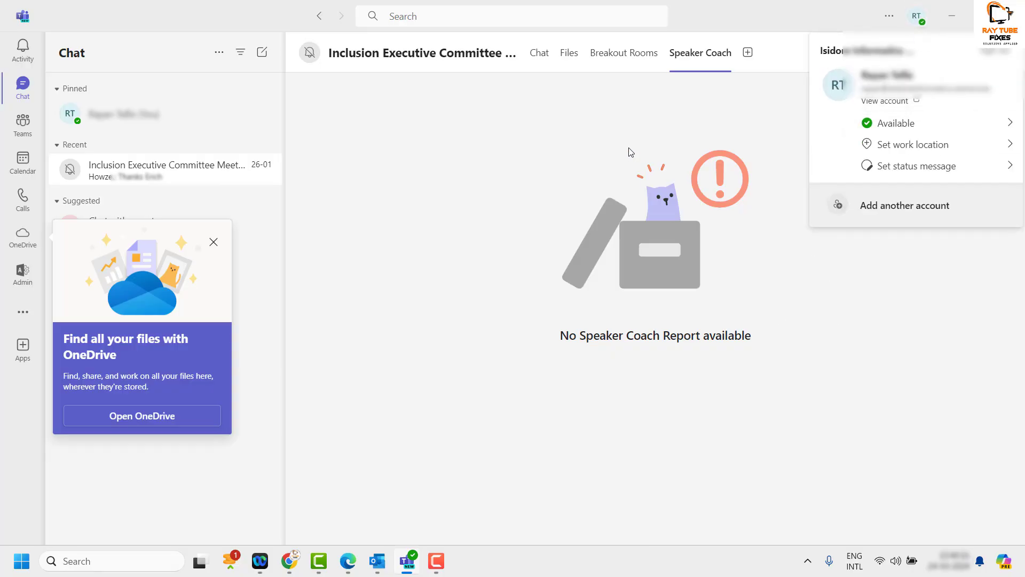
pyautogui.click(629, 152)
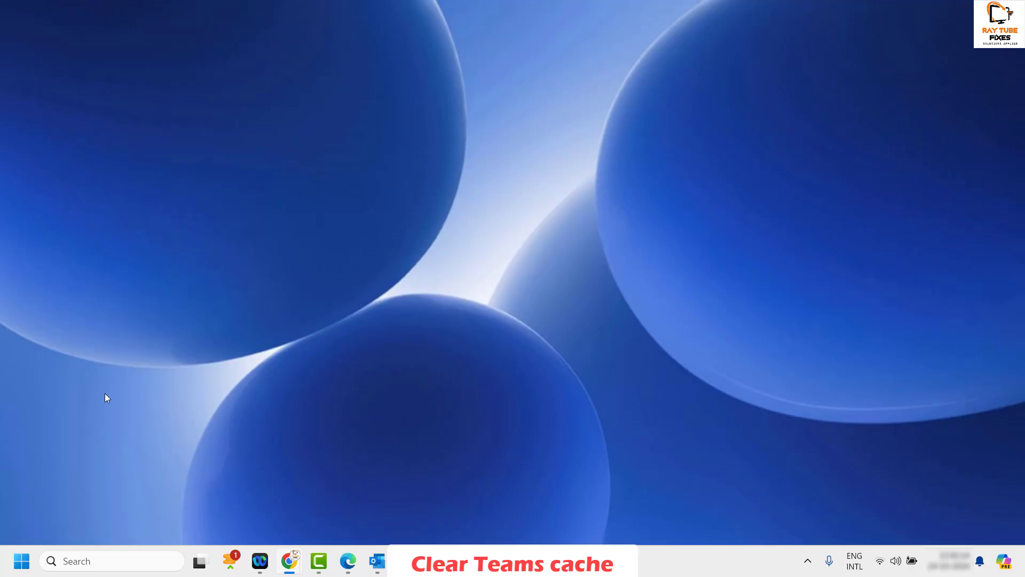
# Run %appdata% from the Start button's Run box to open the Roaming folder
pyautogui.rightClick(24, 568)
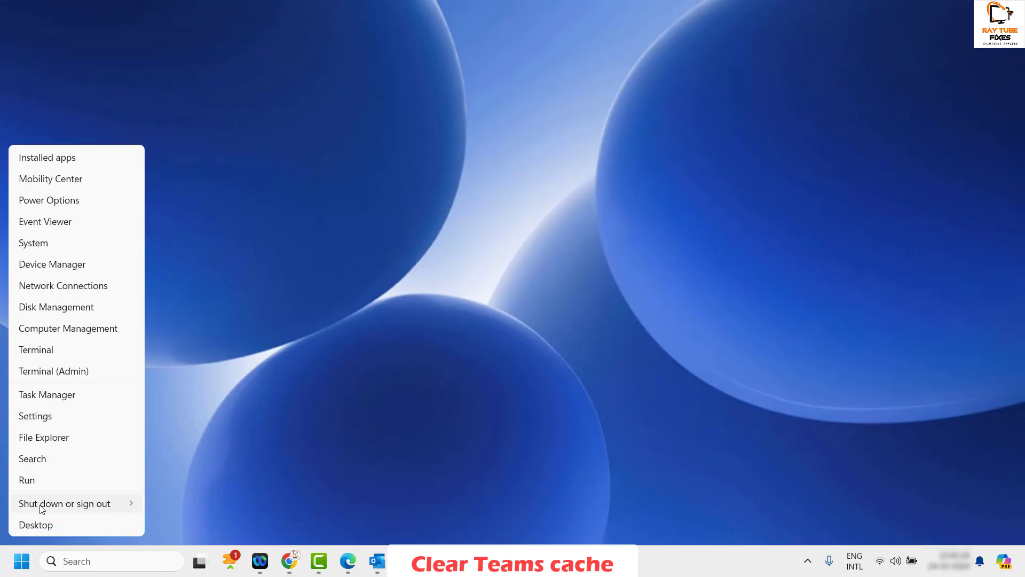
pyautogui.click(43, 479)
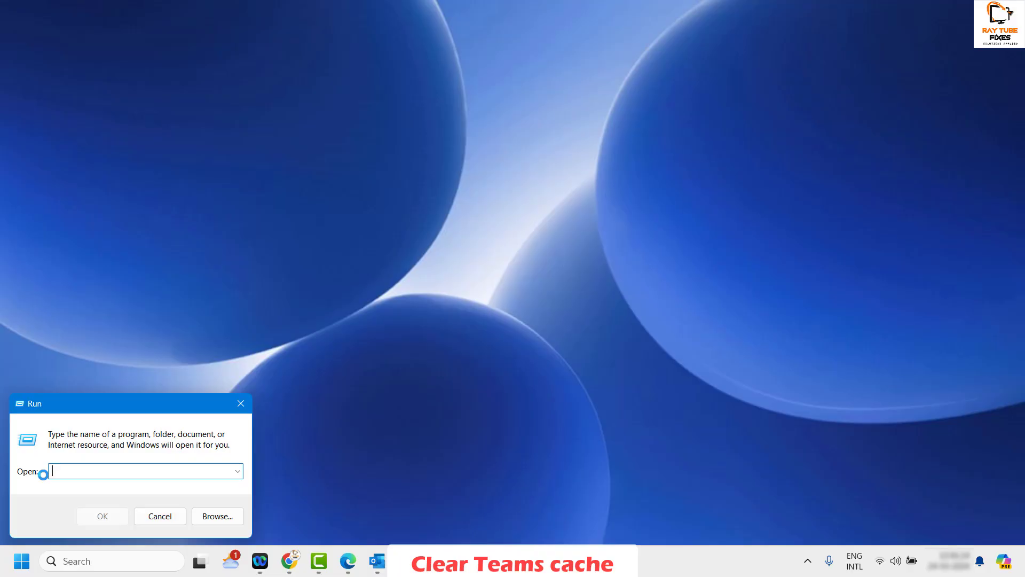
pyautogui.write('%app')
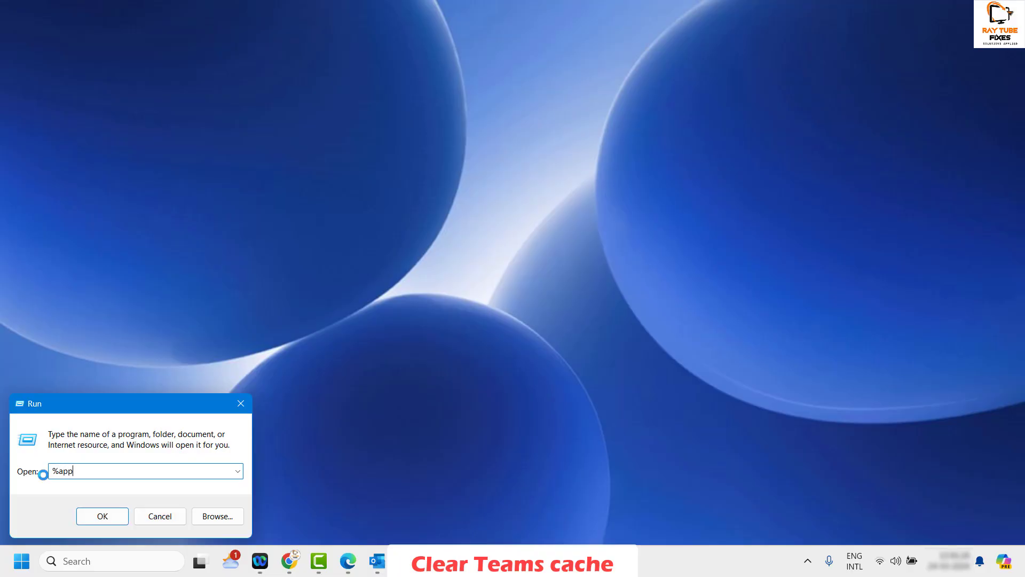
pyautogui.write('data@')
pyautogui.press('BackSpace')
pyautogui.write('%')
pyautogui.press('Return')
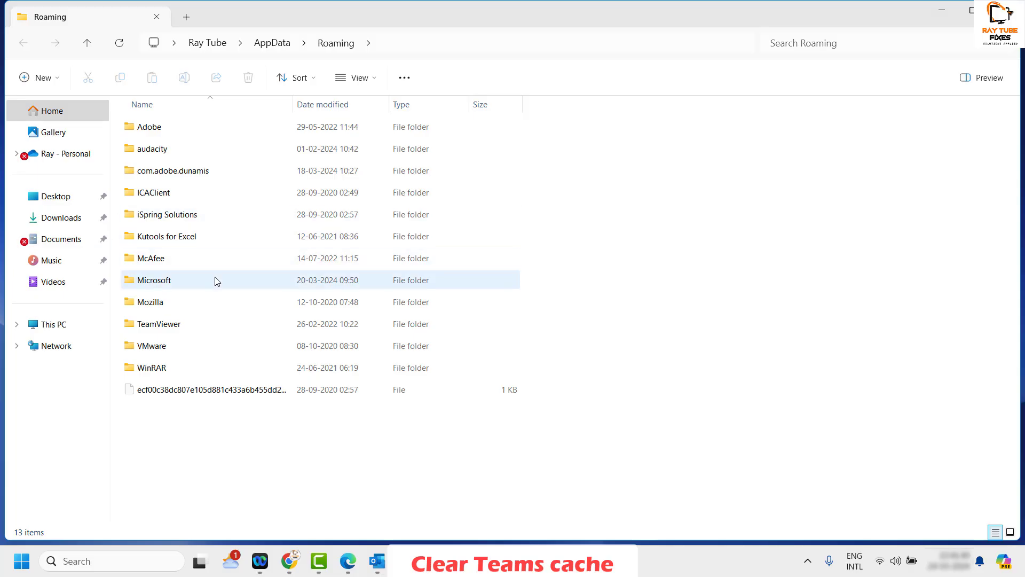
# Browse into the Microsoft folder and then its Templates subfolder in File Explorer
pyautogui.doubleClick(168, 280)
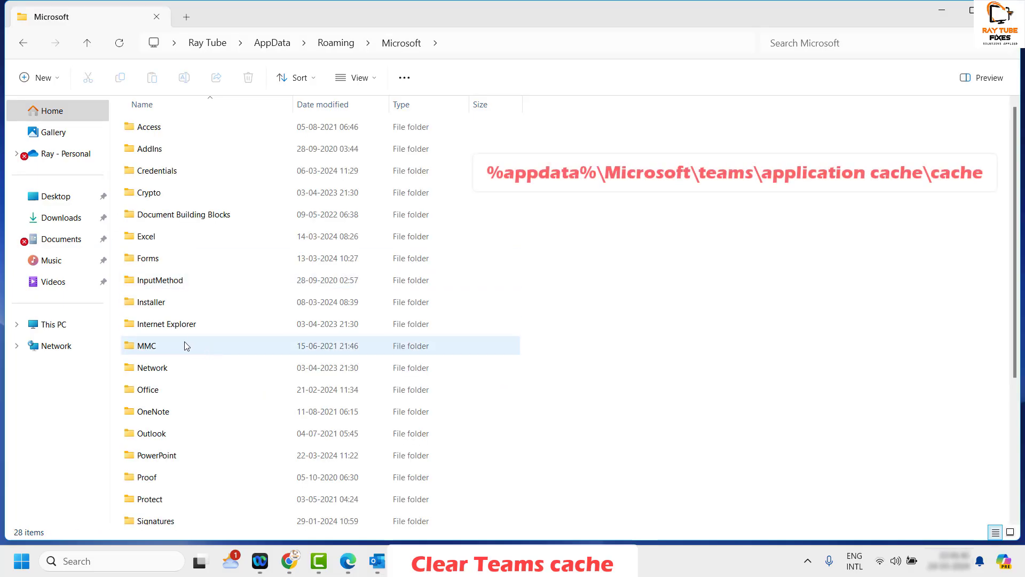
pyautogui.click(177, 326)
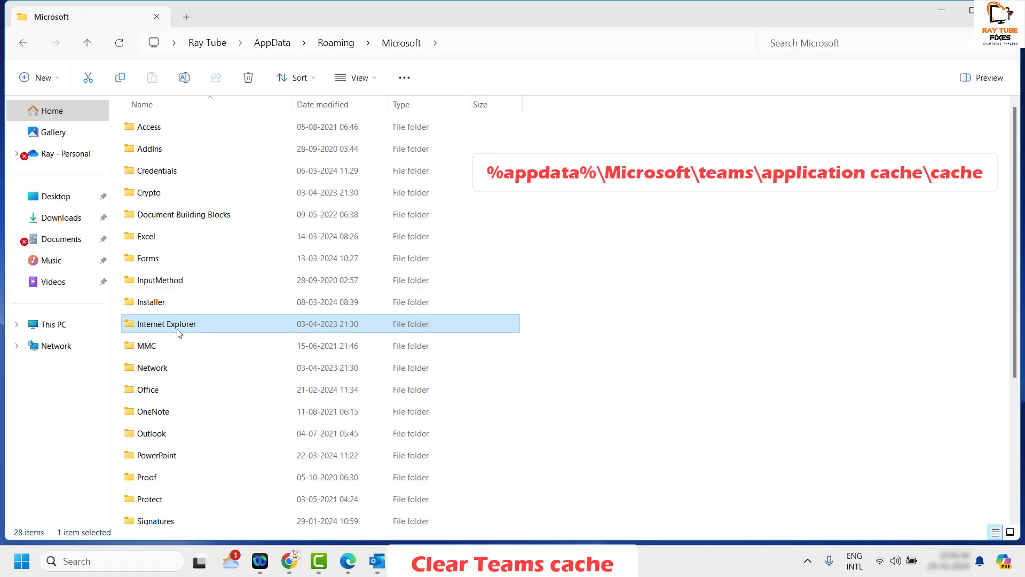
pyautogui.press('t')
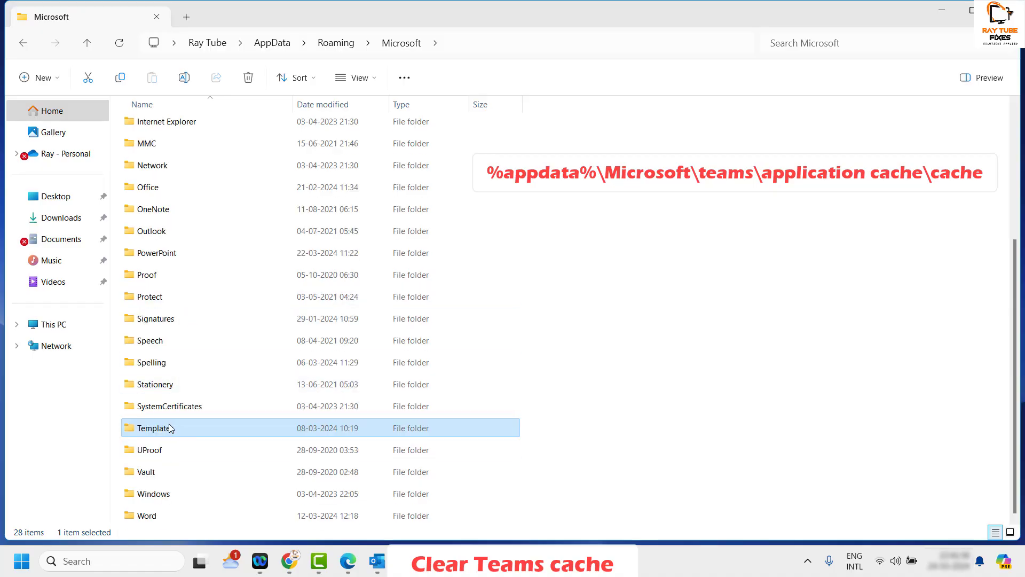
pyautogui.doubleClick(162, 429)
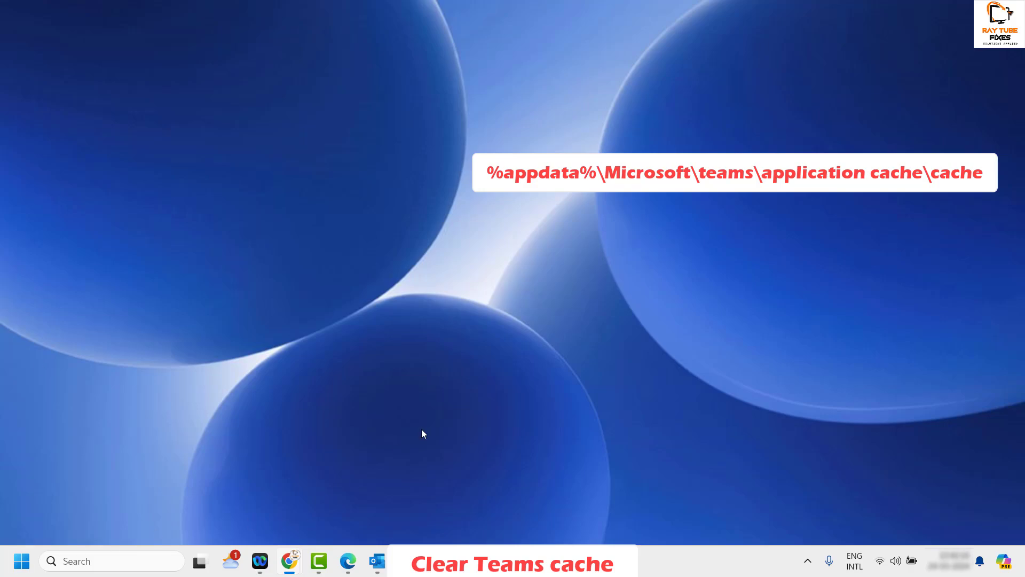
# Restore Teams and reset the presence status to its default from the profile menu
pyautogui.click(406, 561)
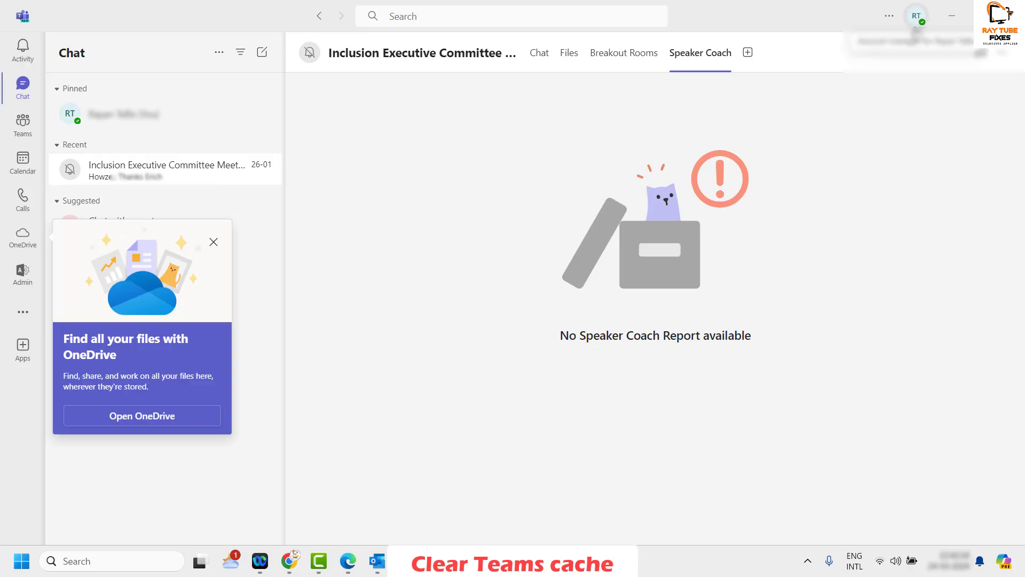
pyautogui.click(915, 27)
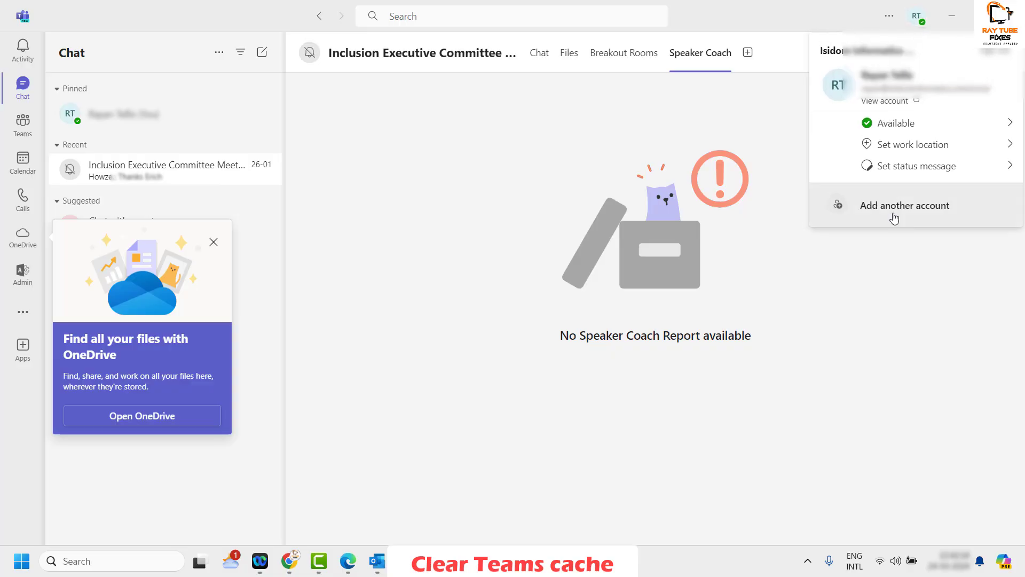
pyautogui.click(907, 129)
pyautogui.click(907, 336)
# Dismiss the profile menu and the OneDrive promotion popup, then close Teams
pyautogui.click(536, 142)
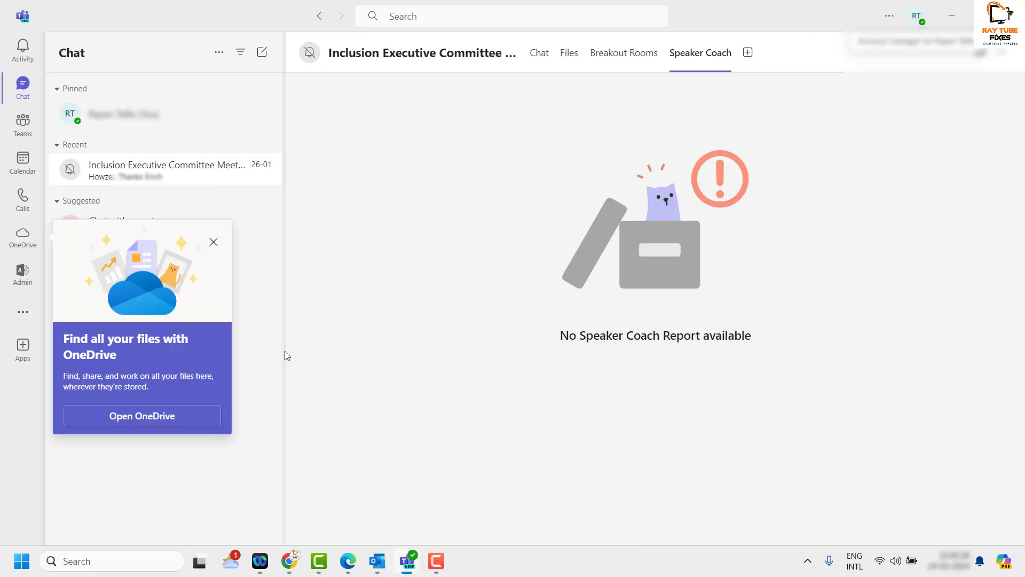
pyautogui.click(213, 242)
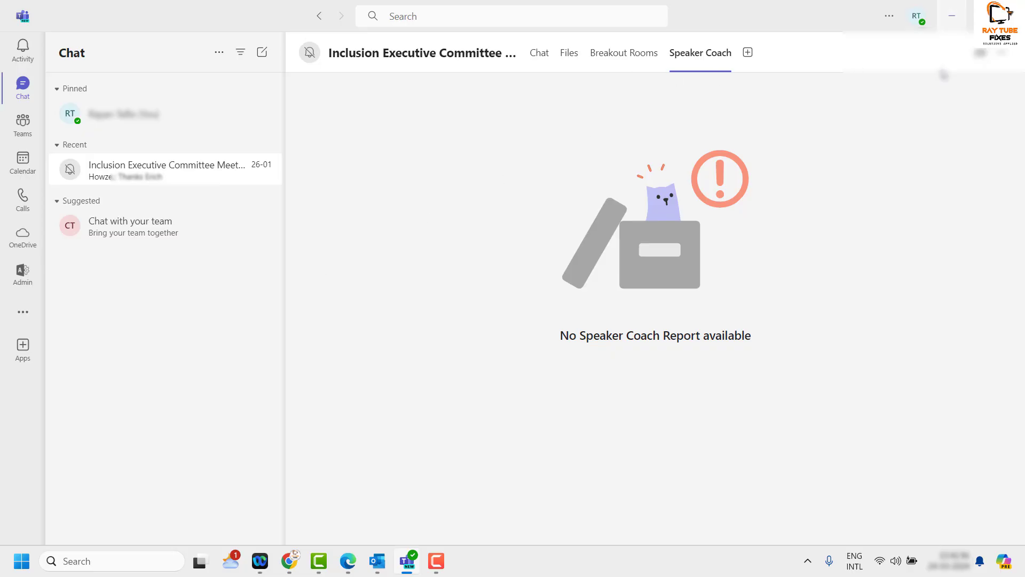
pyautogui.click(952, 16)
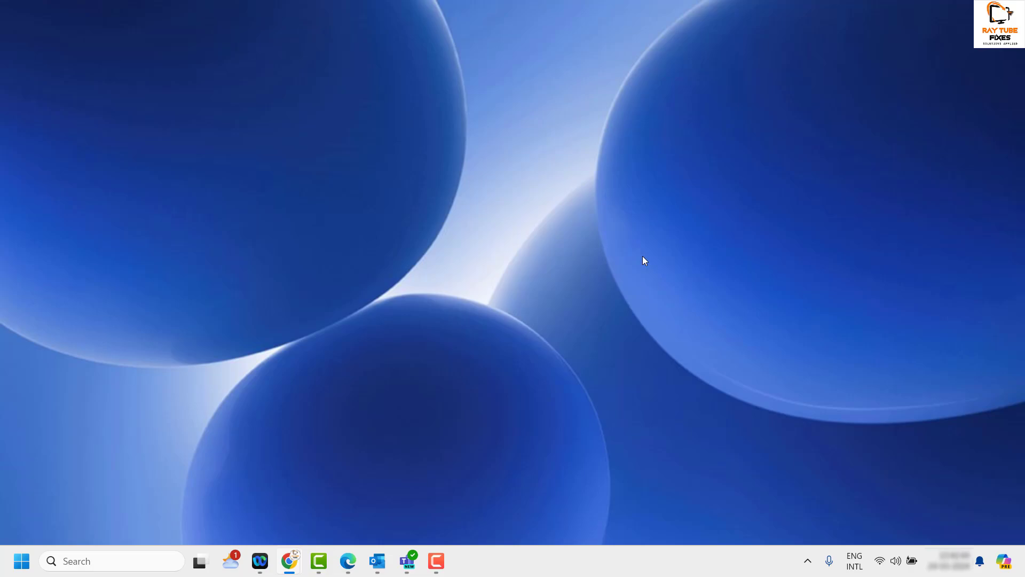